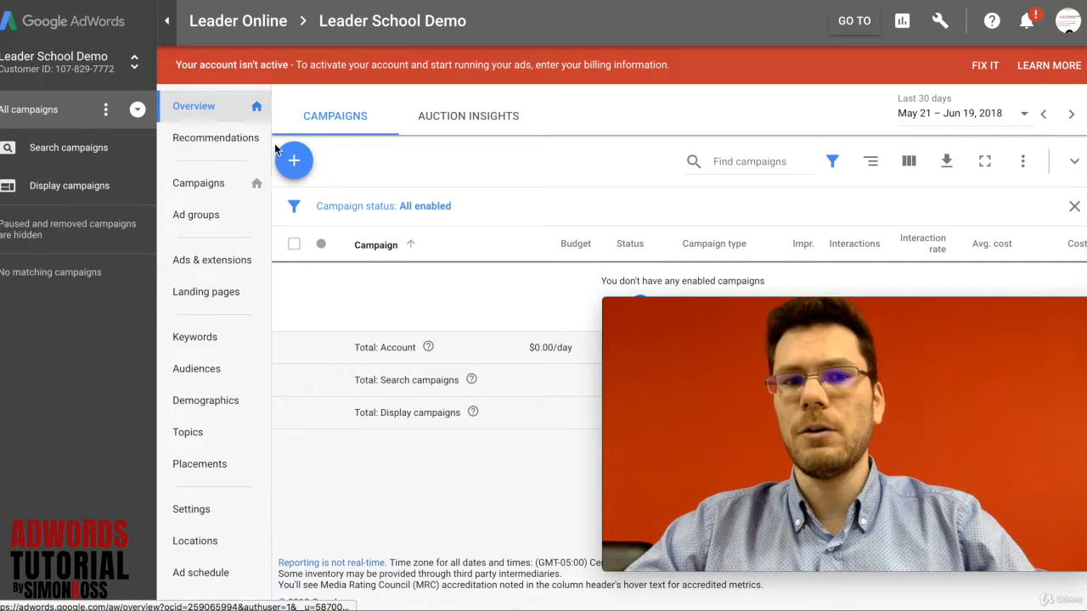
Start creating a new campaign from the account's campaign list.
left_click(197, 116)
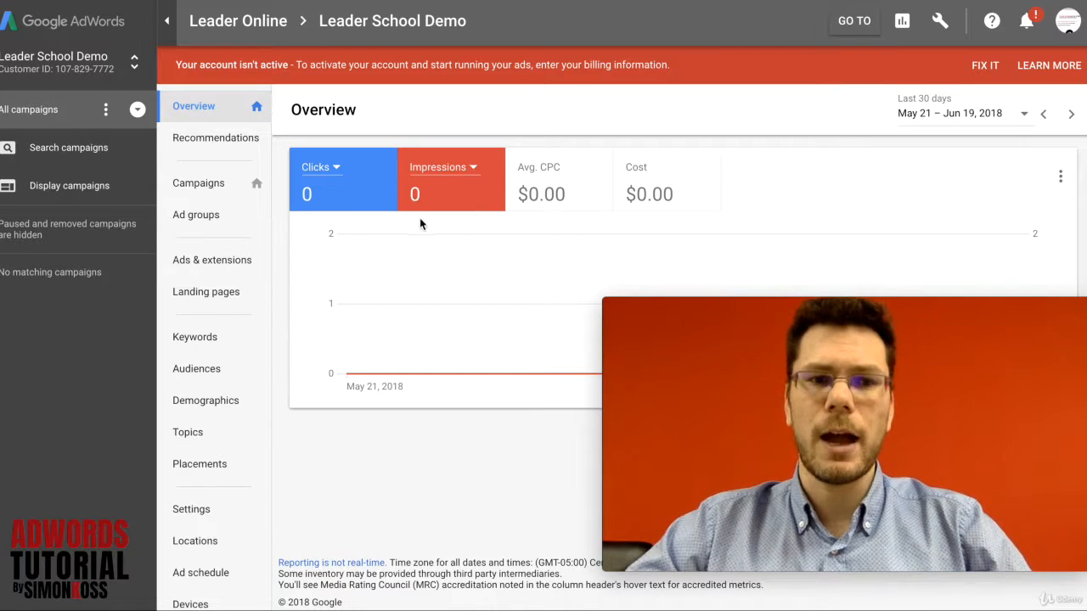
left_click(202, 184)
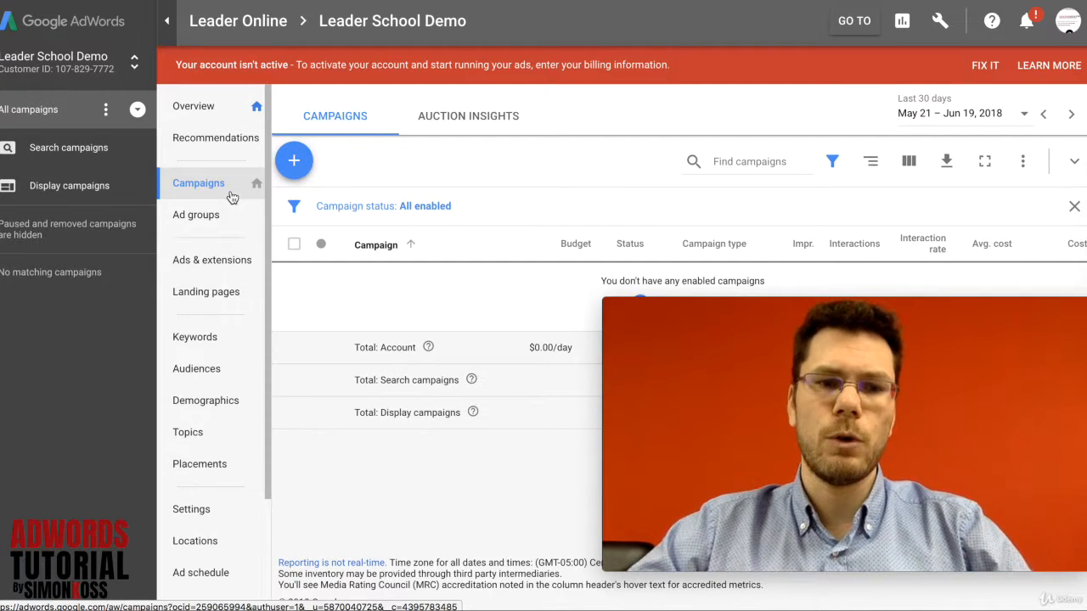
left_click(294, 164)
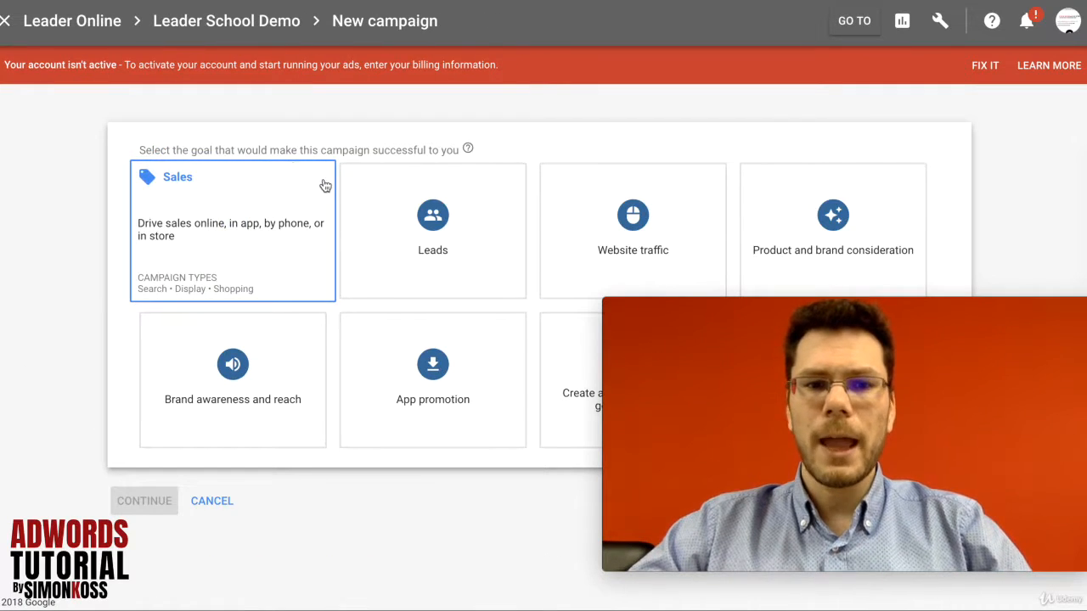
mouse_move(692, 305)
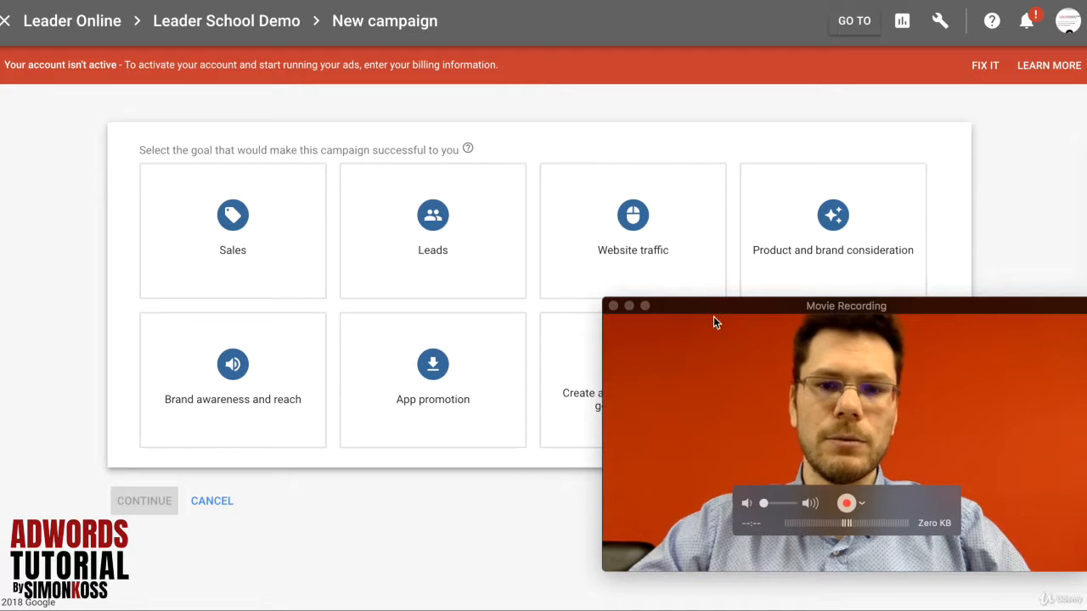
left_click_drag(715, 307, 711, 298)
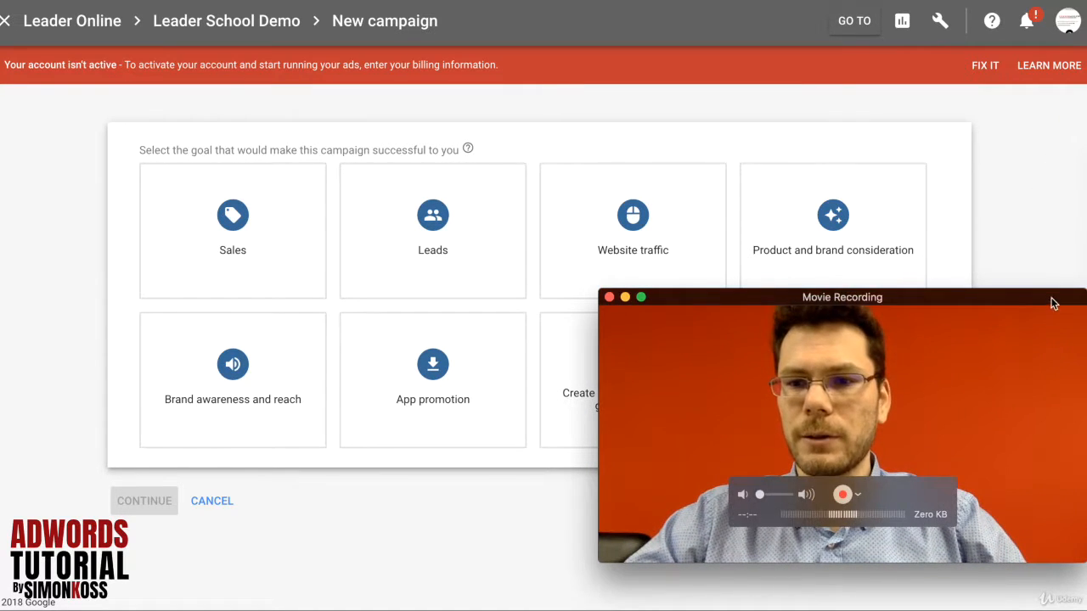
left_click_drag(1085, 290, 950, 392)
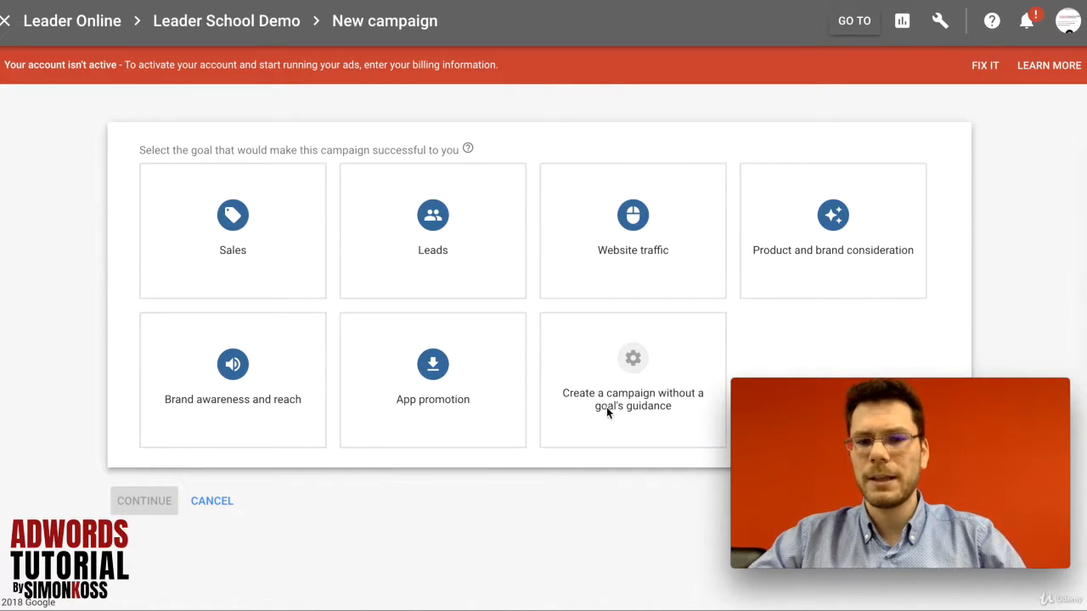
Choose to create the campaign without a goal's guidance and set the campaign type to Search.
mouse_move(632, 382)
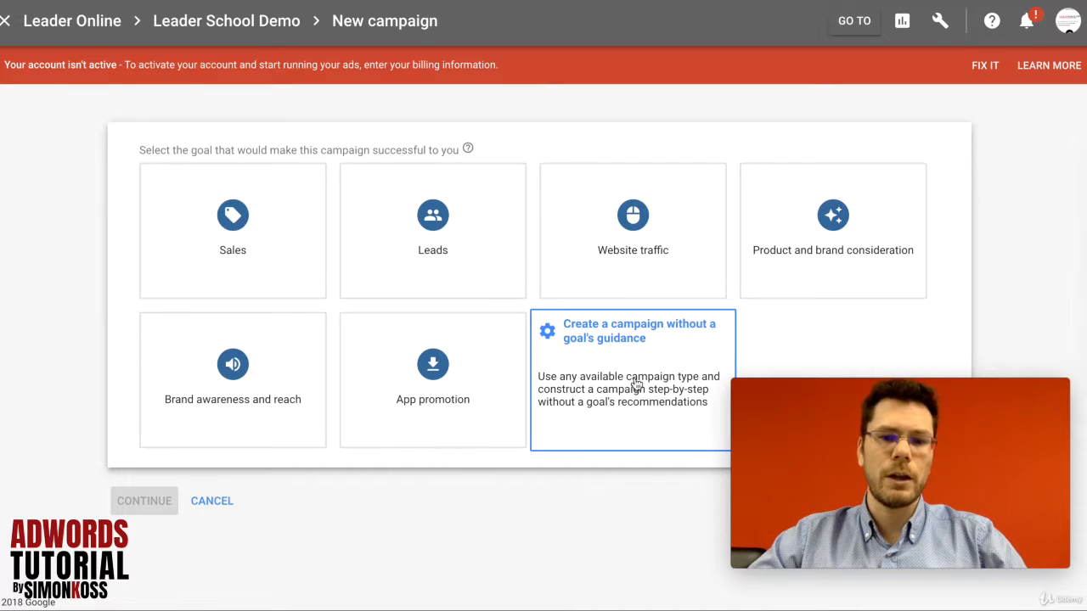
left_click(635, 361)
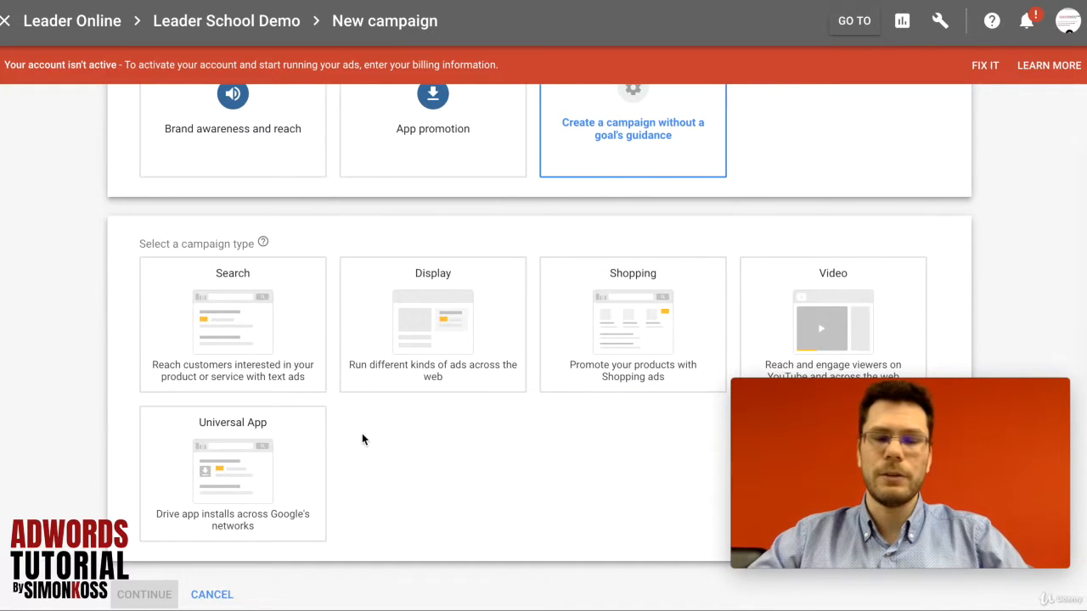
left_click(223, 313)
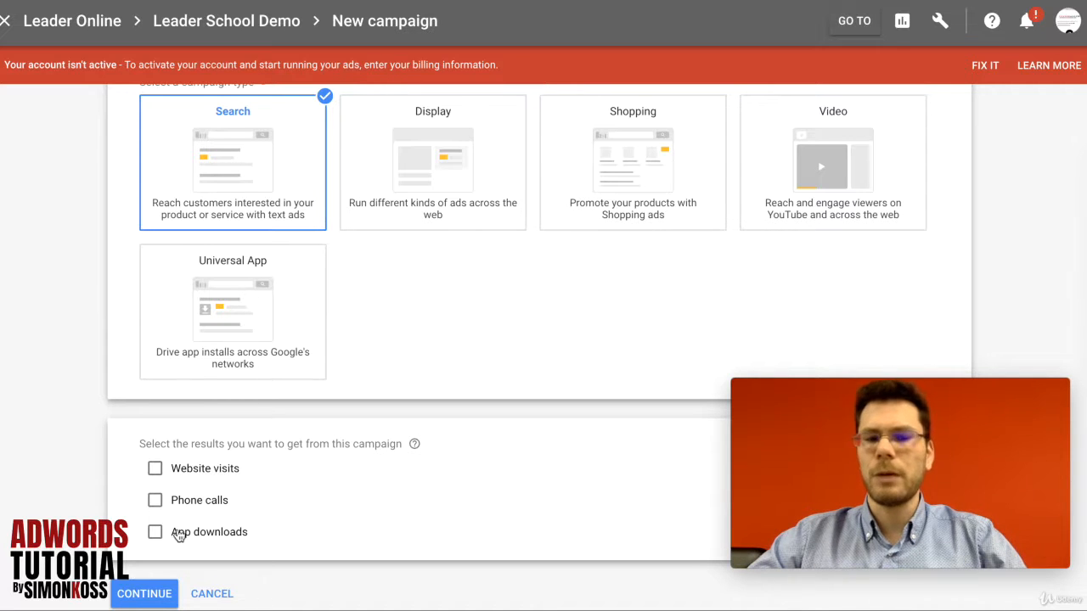
left_click(158, 470)
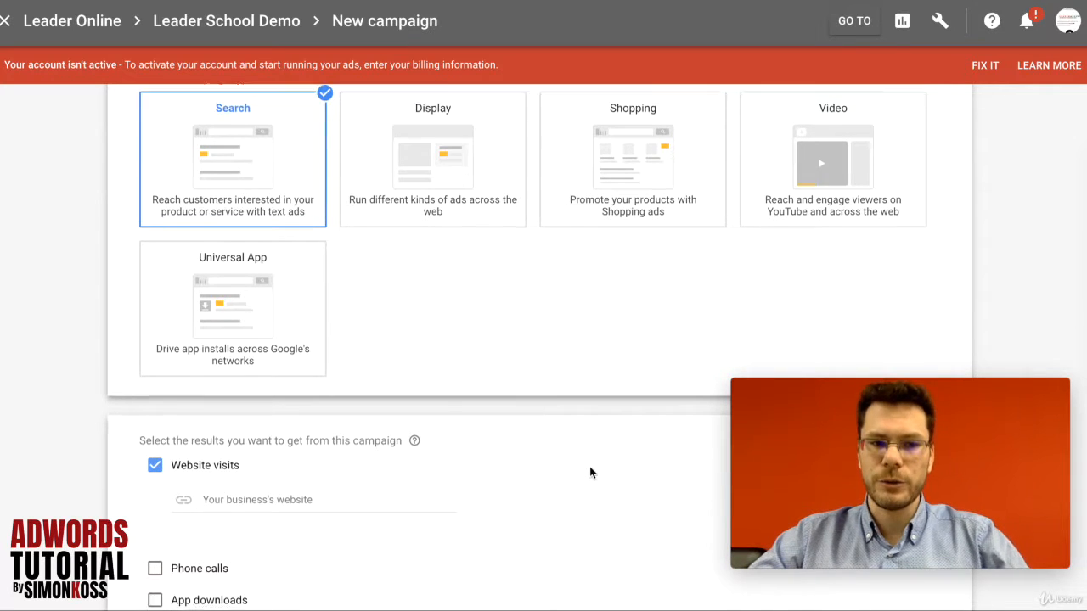
scroll(589, 466, "down", 1)
left_click(330, 414)
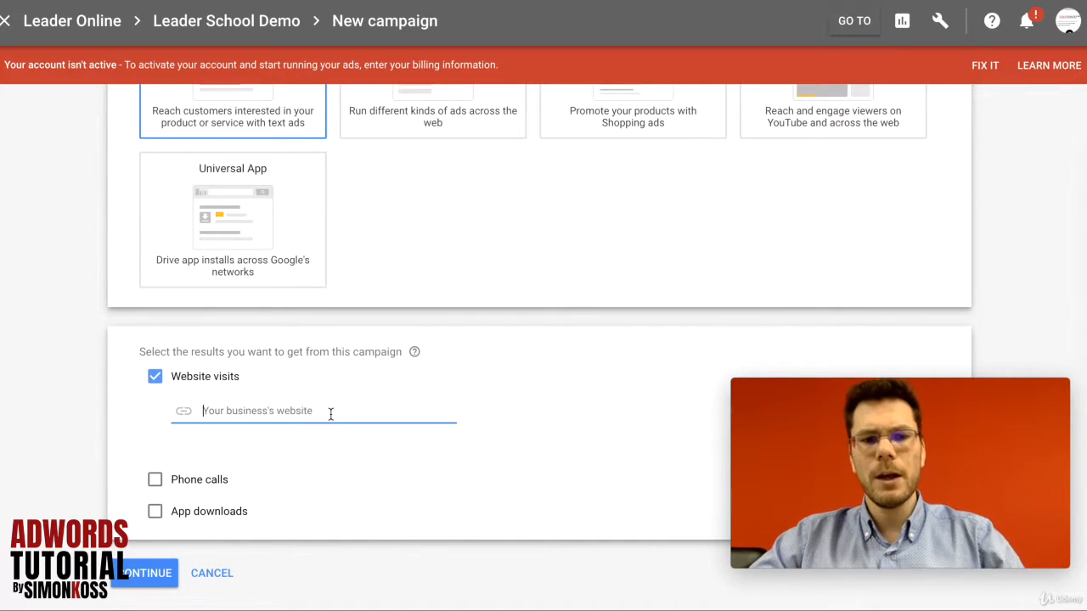
type("www.")
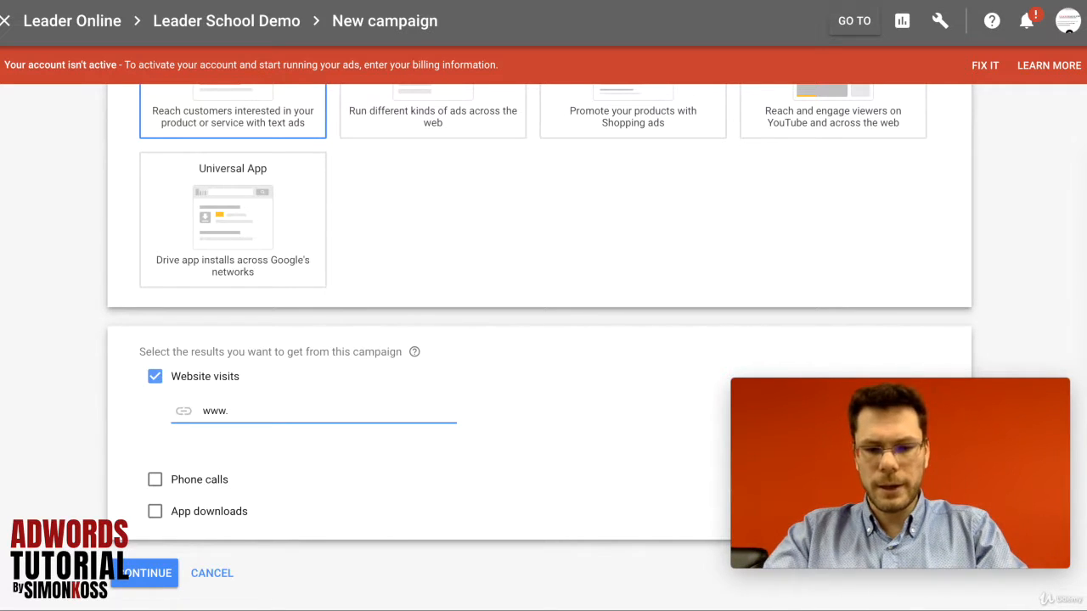
type("sportsshoes.co")
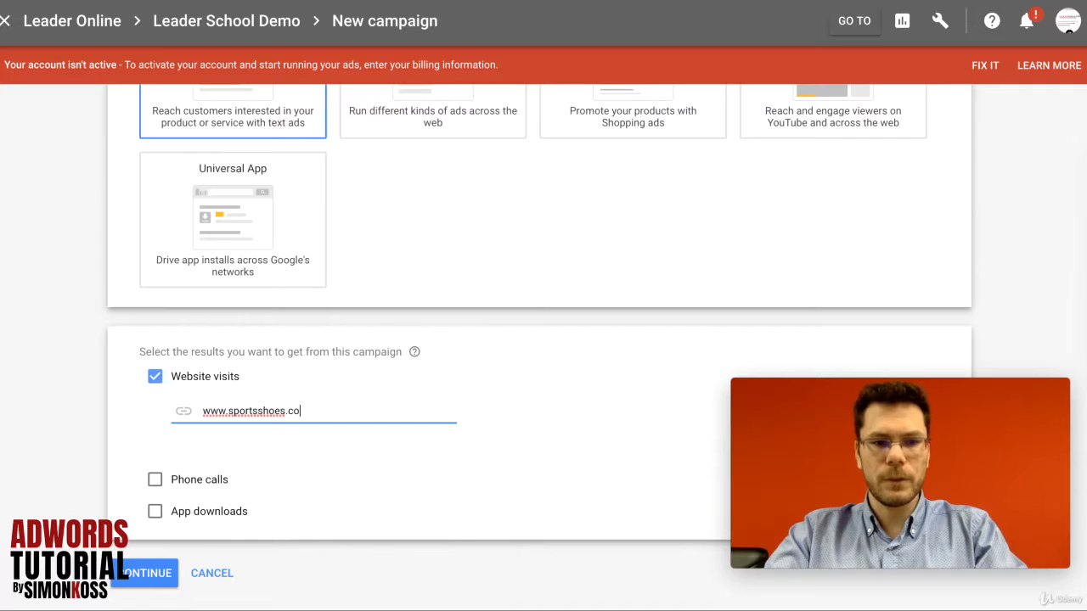
type("m")
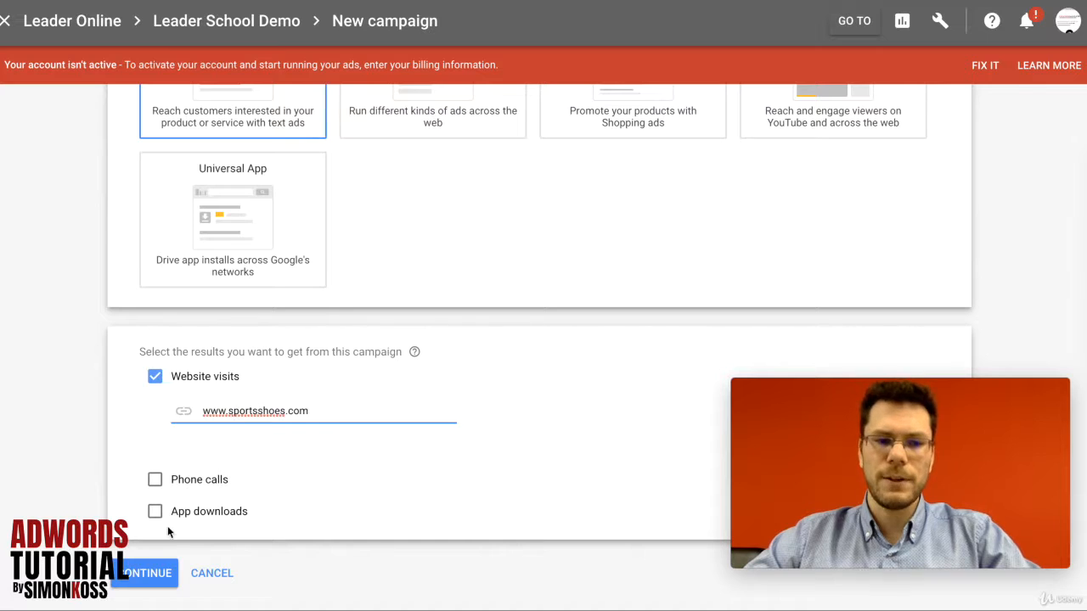
left_click(149, 573)
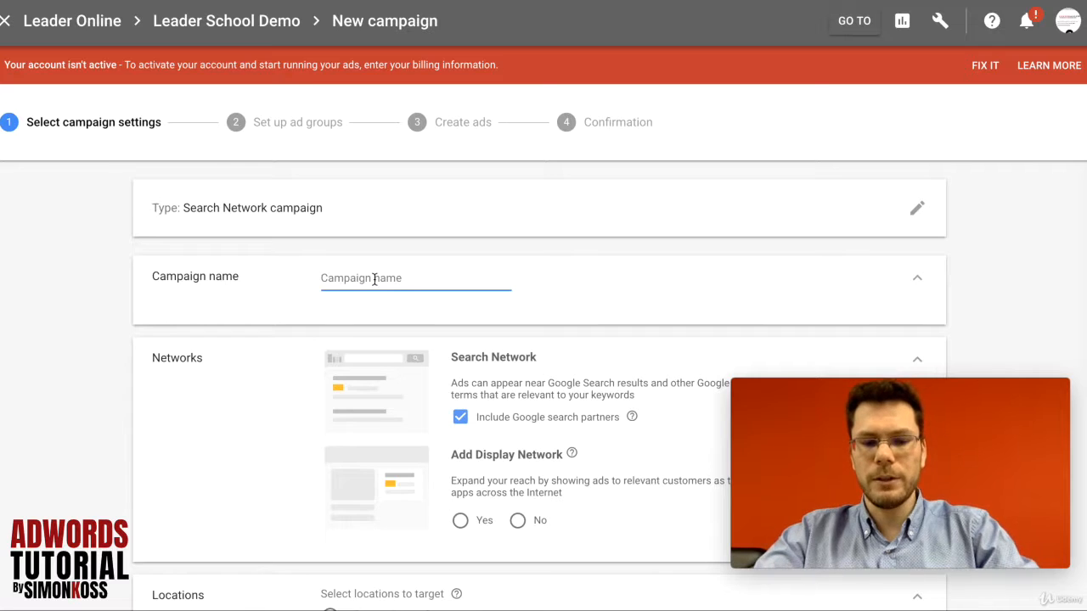
Name the campaign "110 SS Shoes".
type("101")
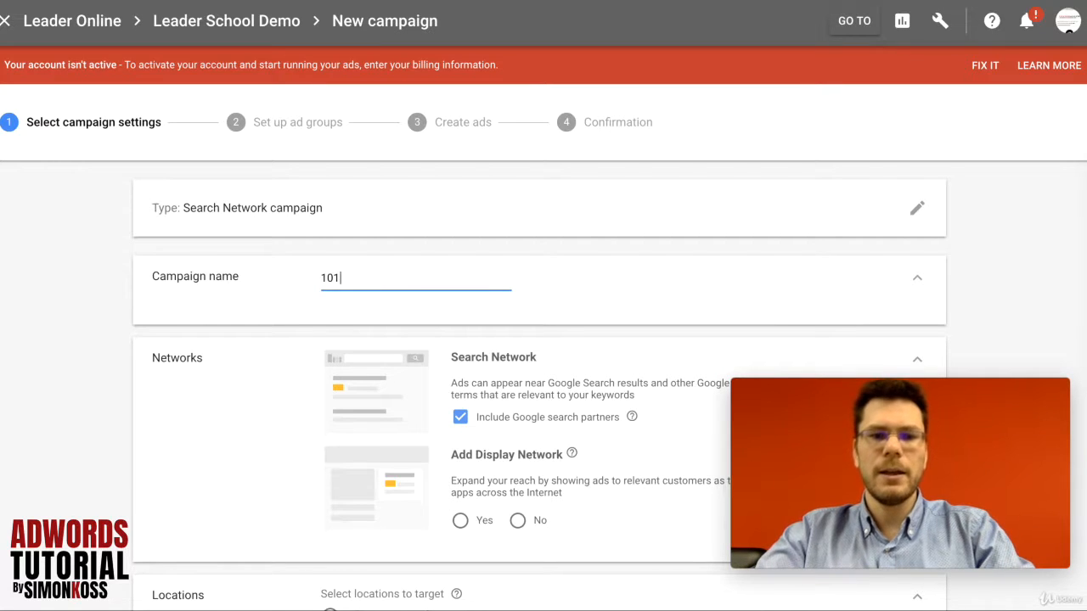
key("BackSpace")
key("BackSpace")
type("10")
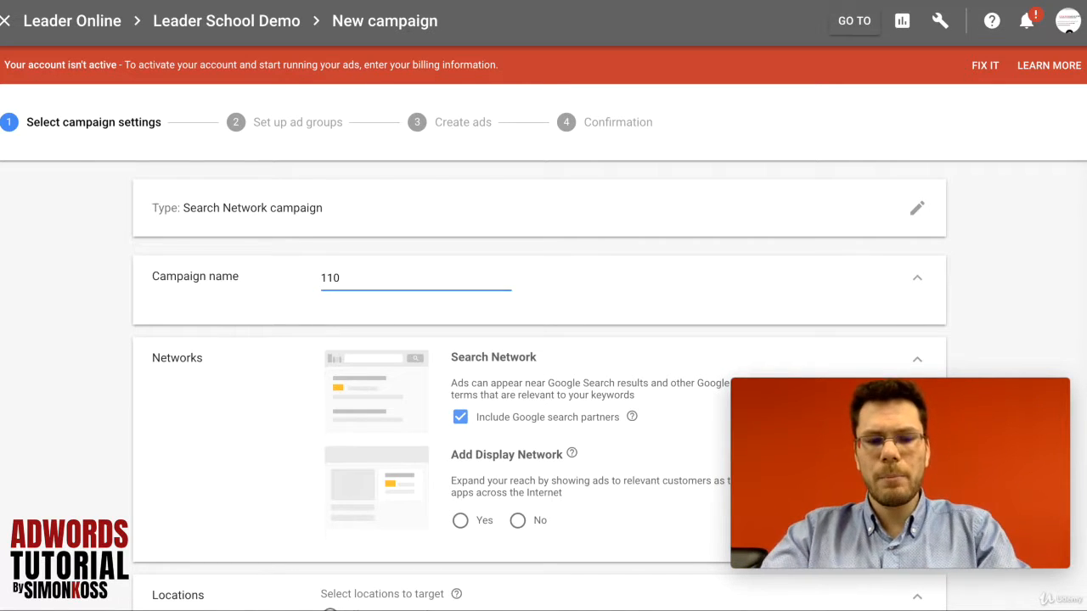
type("SS")
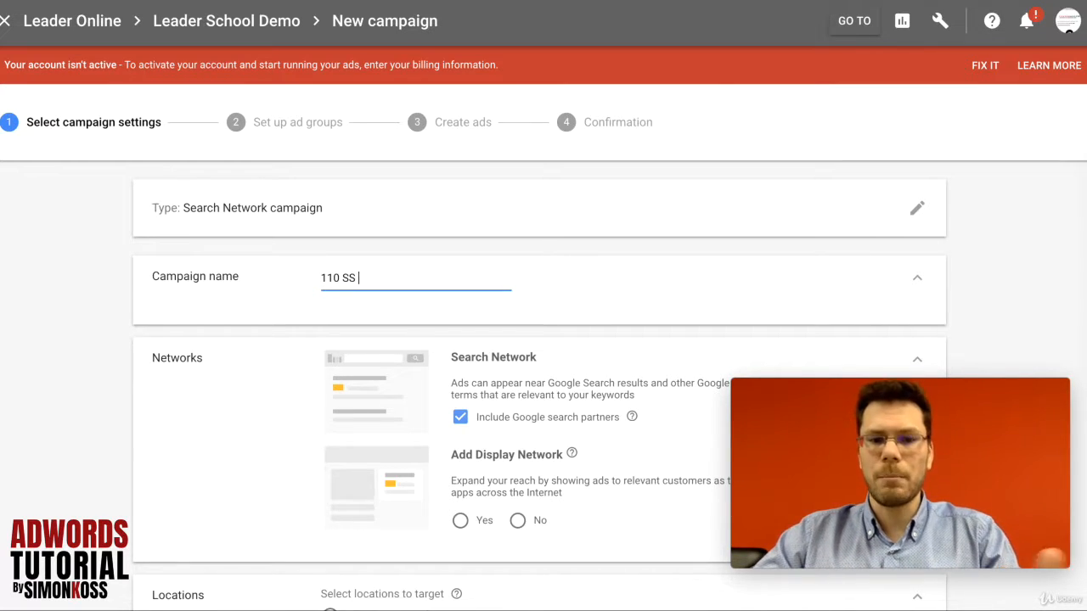
type("Sho")
key("BackSpace")
key("BackSpace")
key("BackSpace")
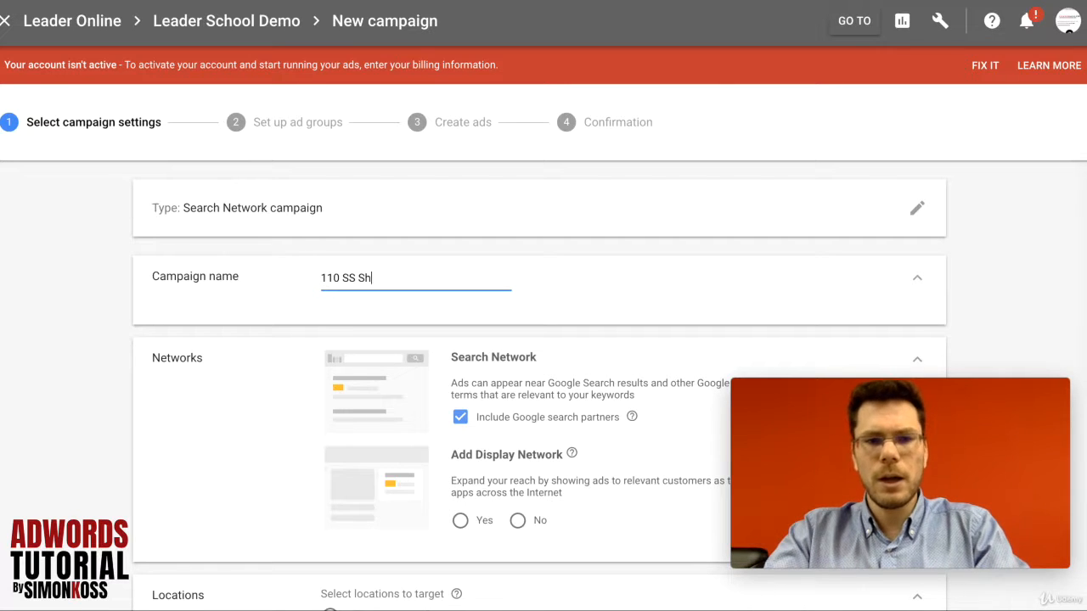
type("Shoes")
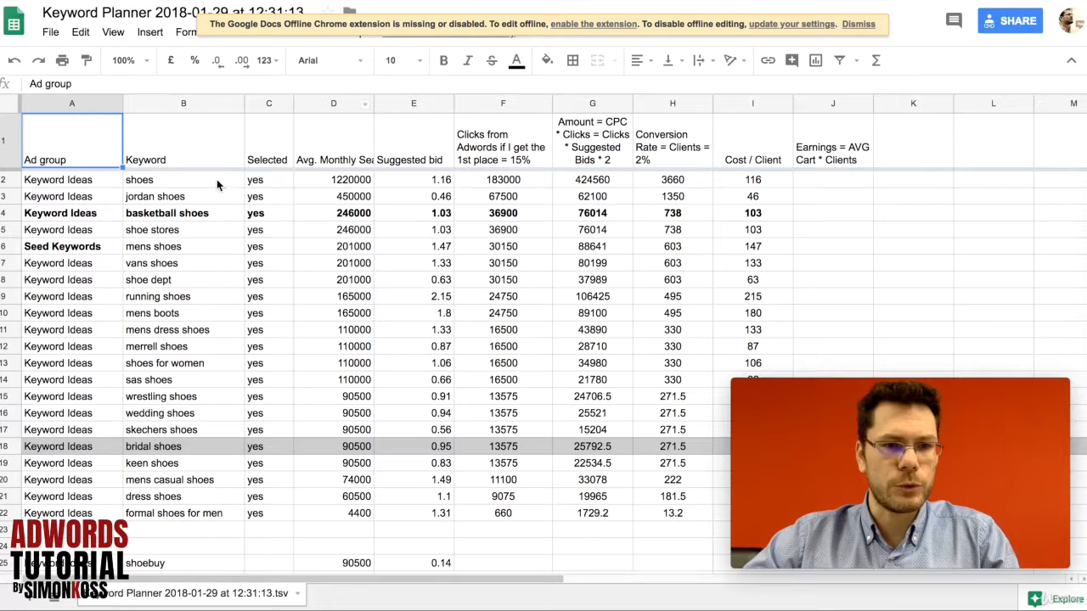
Copy the keyword "basketball shoes" from the Keyword Planner spreadsheet and replace "Shoes" with it in the campaign name.
left_click(173, 217)
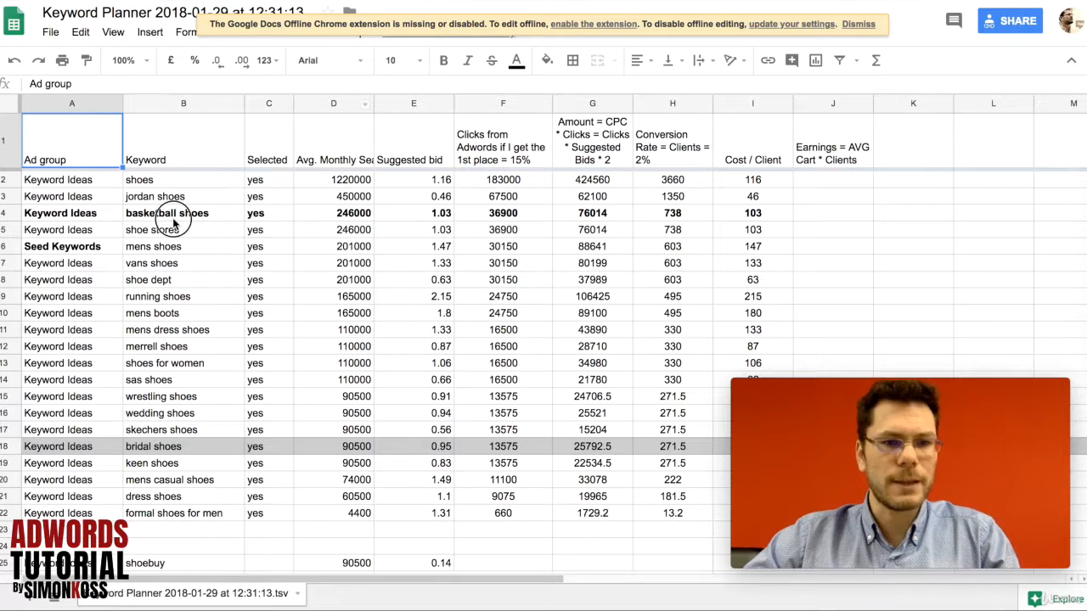
key("ctrl+c")
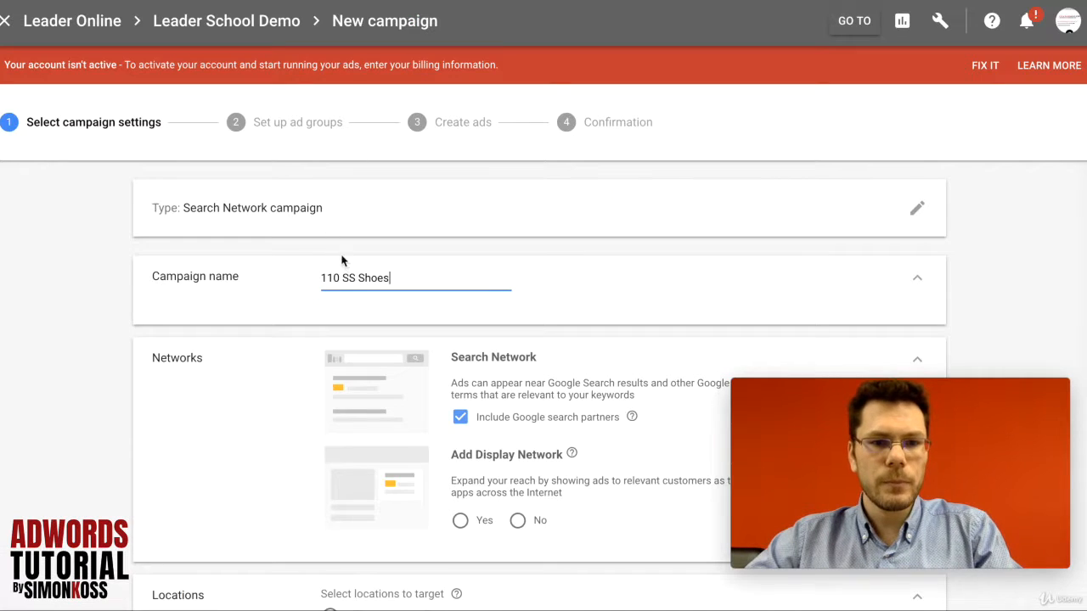
double_click(367, 277)
key("ctrl+v")
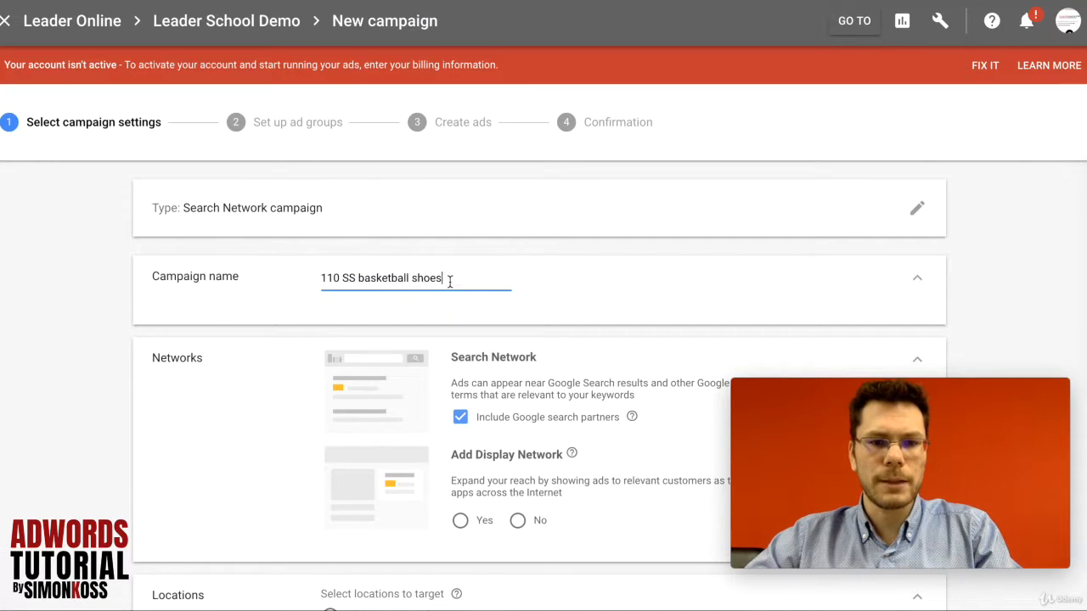
Capitalize both keyword words so the campaign name reads "110 SS Basketball Shoes".
left_click(364, 277)
key("BackSpace")
type("B")
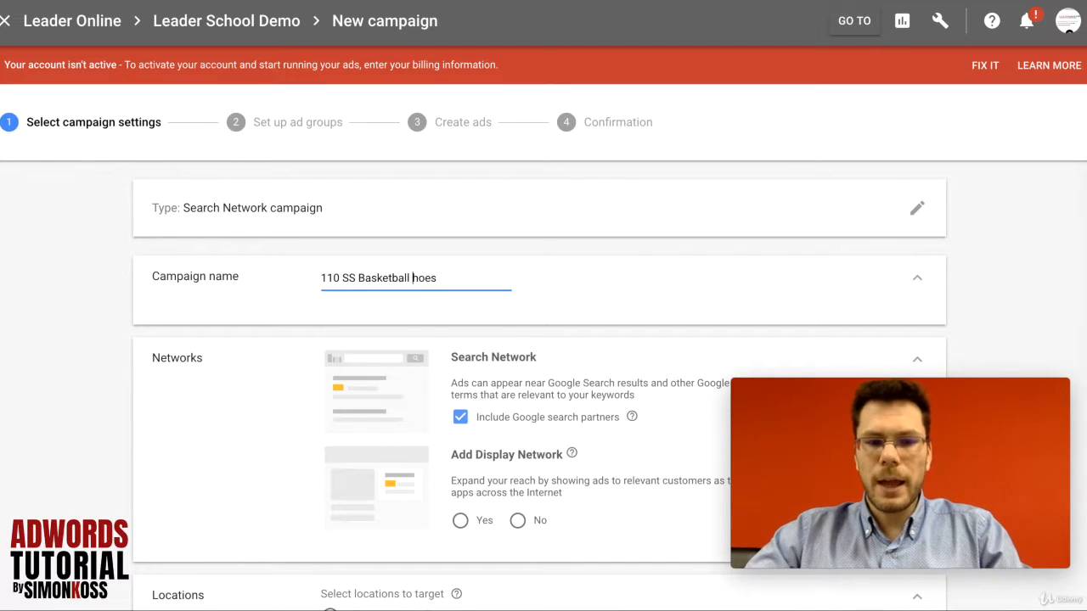
left_click(416, 278)
key("BackSpace")
type("S")
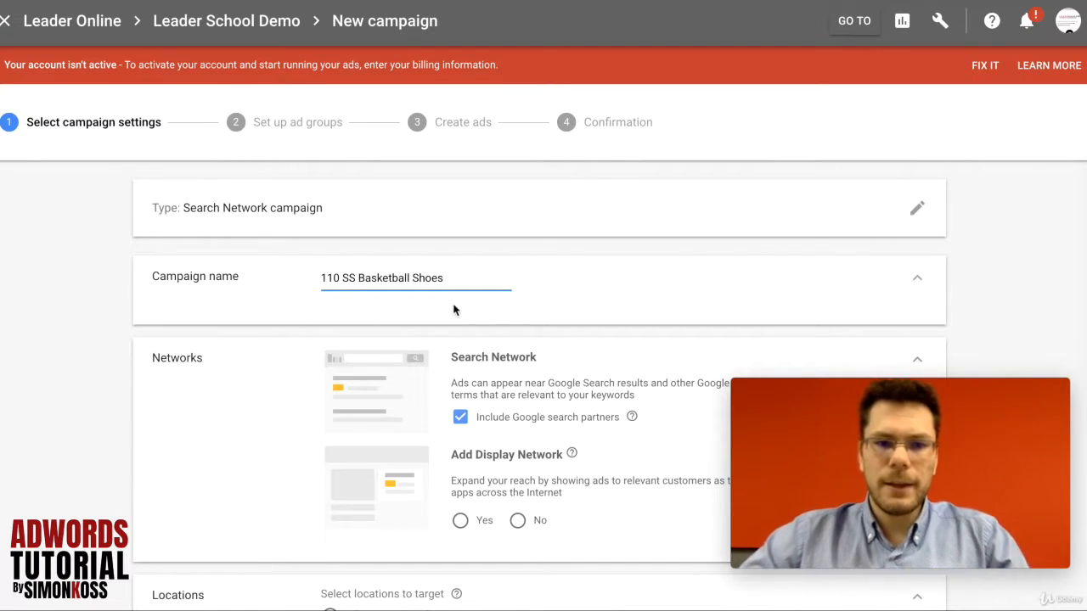
Set Add Display Network to No and exclude Google search partners in the campaign's network settings.
scroll(455, 313, "down", 1)
scroll(456, 313, "down", 1)
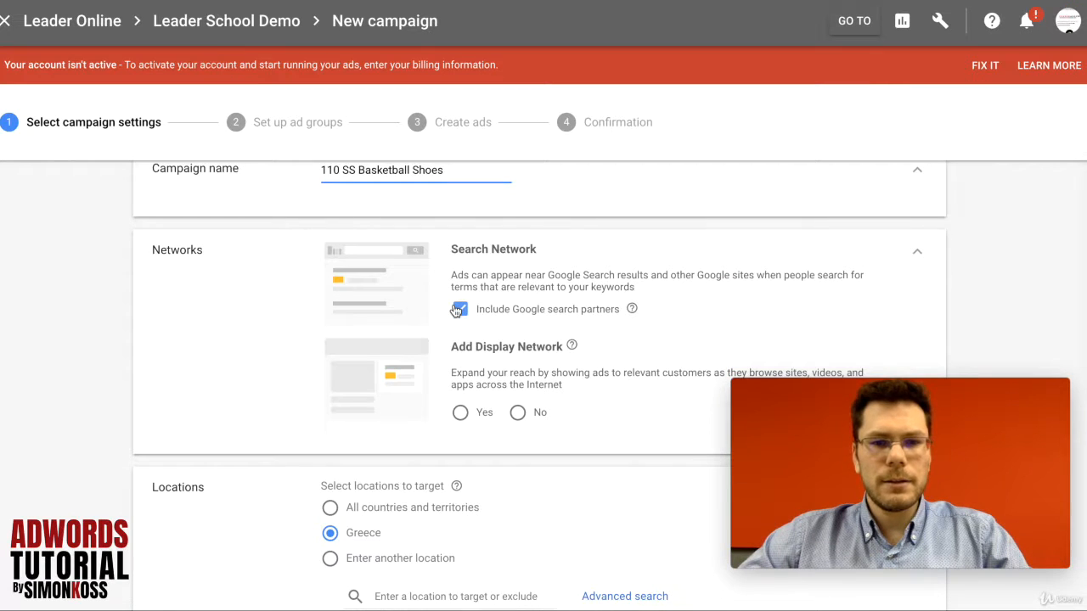
scroll(456, 313, "down", 1)
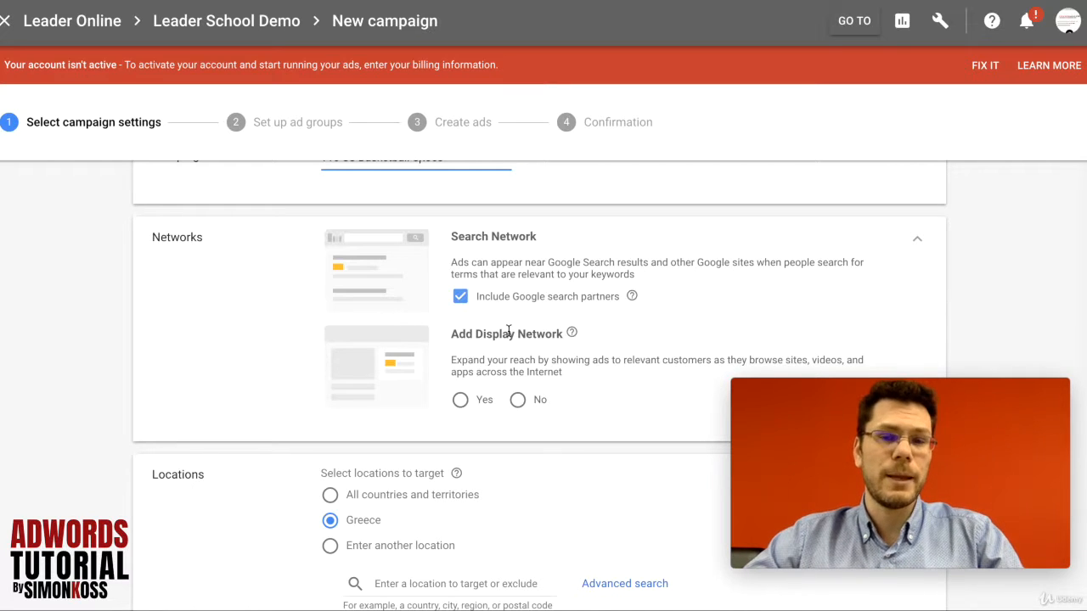
left_click(517, 399)
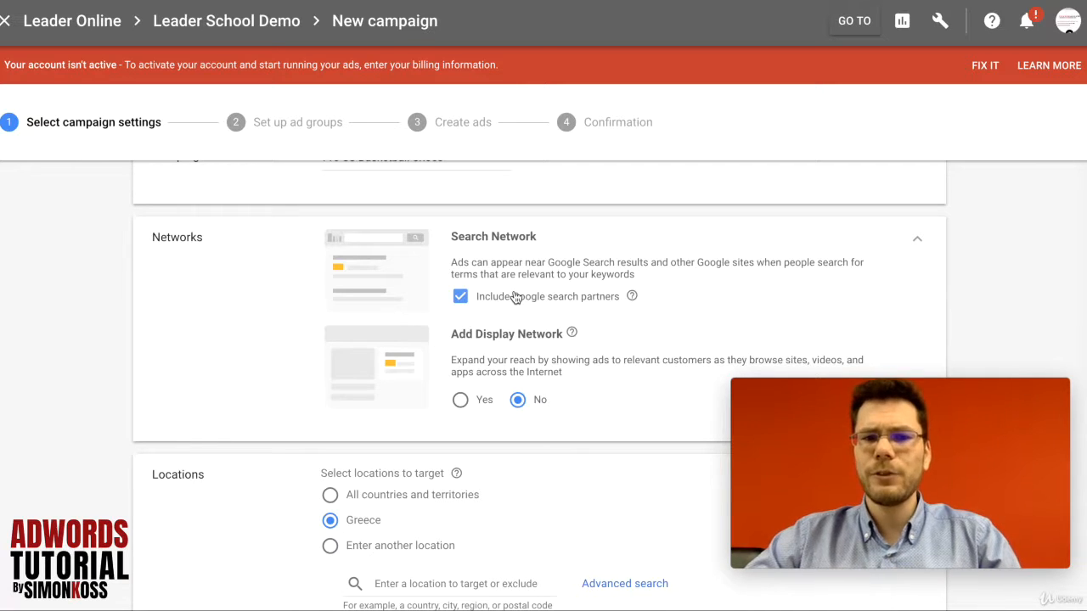
left_click(466, 302)
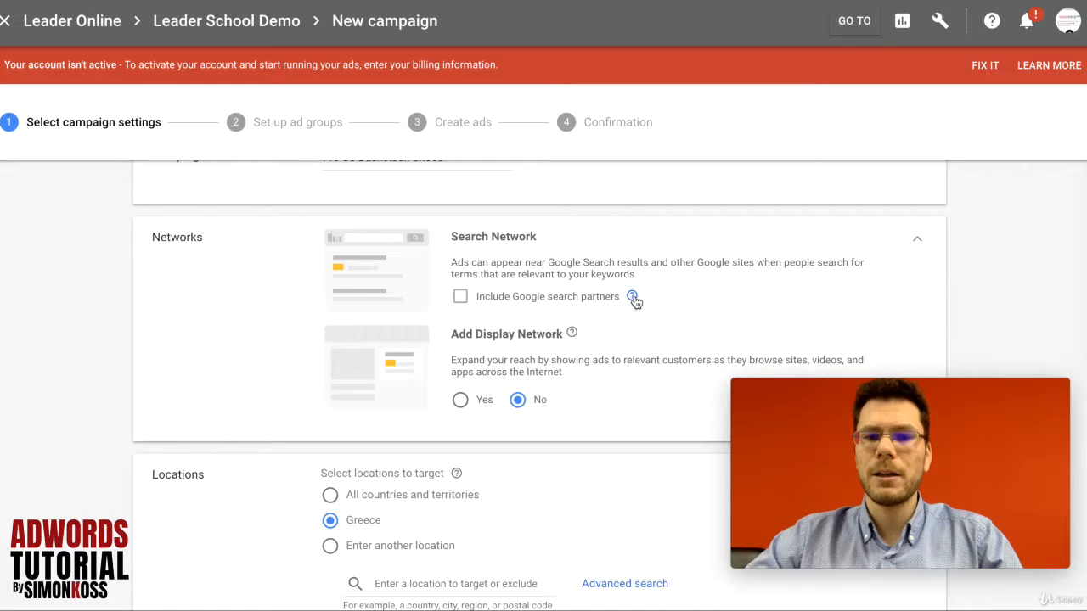
mouse_move(634, 300)
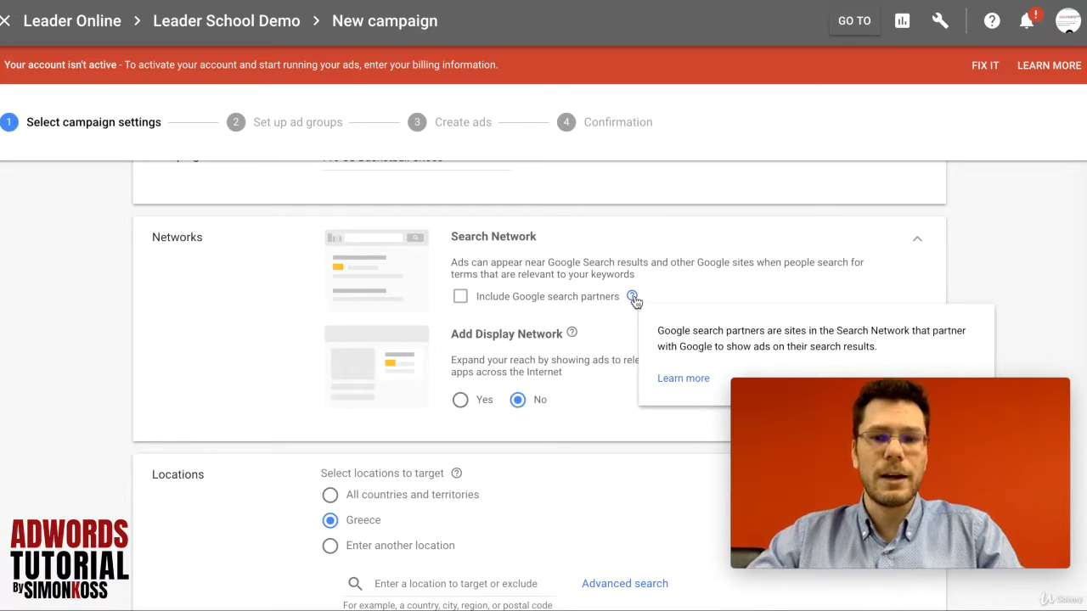